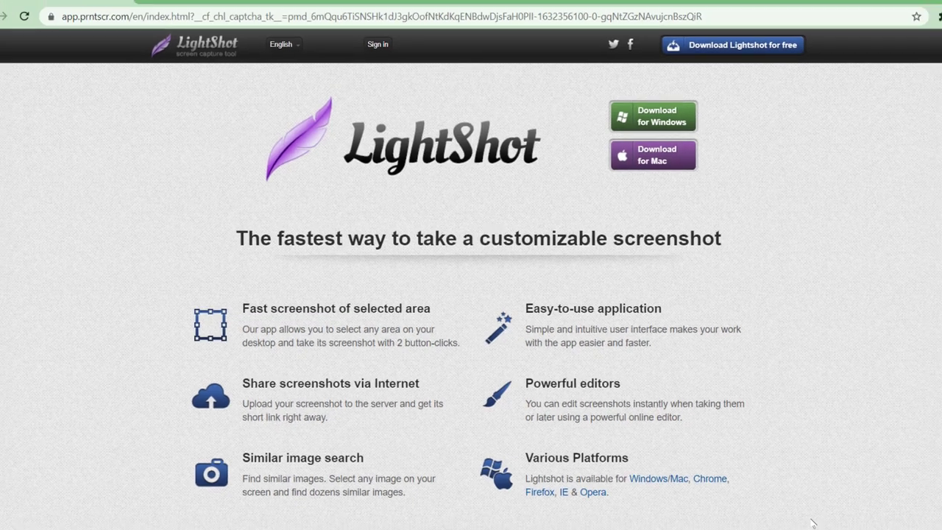
# Reveal the hidden system tray icons while the LightShot homepage is showing.
pyautogui.click(816, 529)
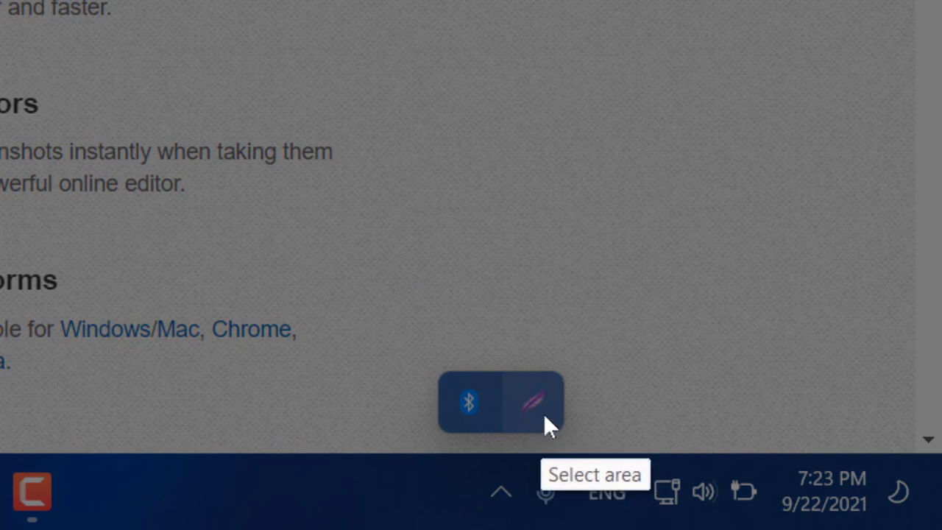
# Start a LightShot capture from the tray and select a large area of the screen.
pyautogui.click(524, 416)
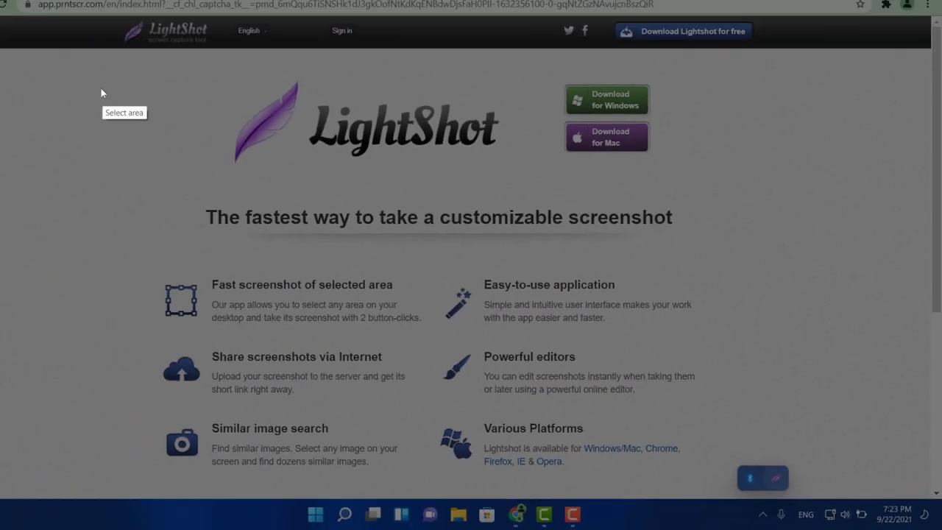
pyautogui.moveTo(88, 79); pyautogui.dragTo(798, 449)
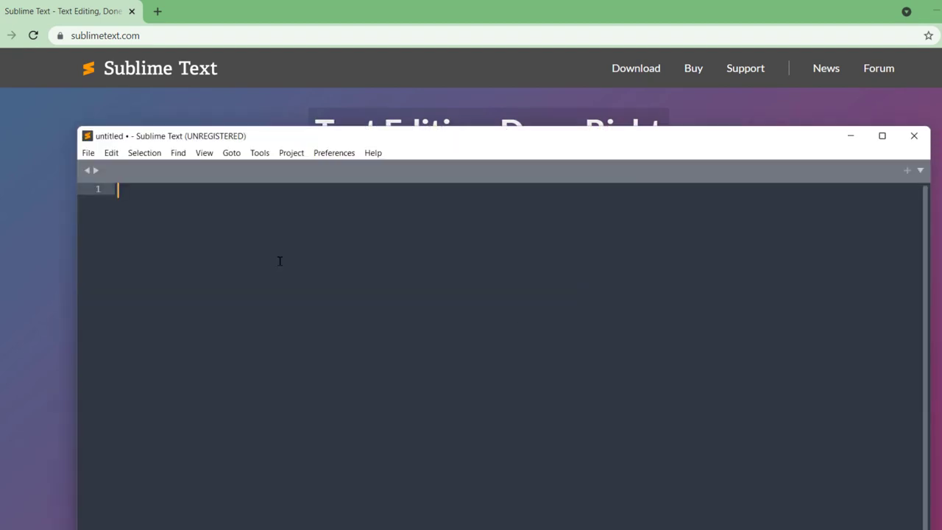
# Move the Sublime Text window up and right, then browse its Preferences menu options.
pyautogui.moveTo(434, 139); pyautogui.dragTo(481, 117)
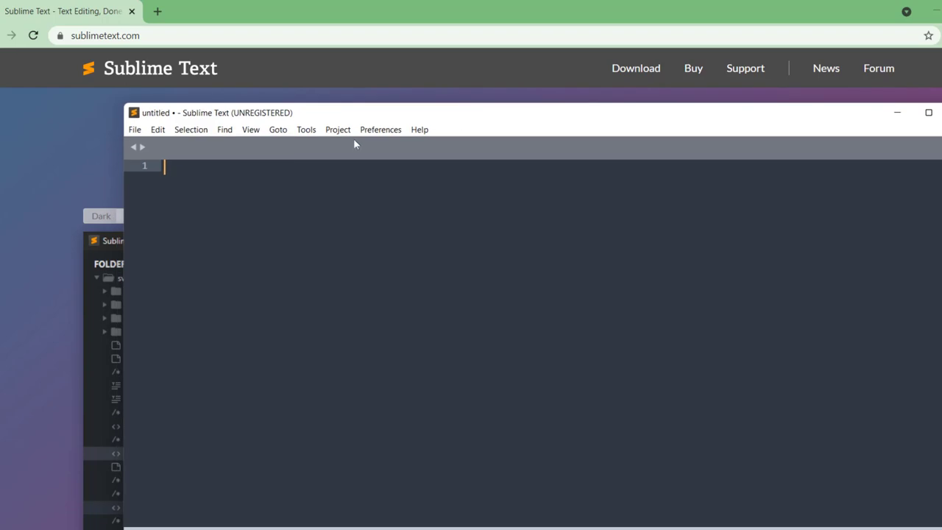
pyautogui.click(373, 131)
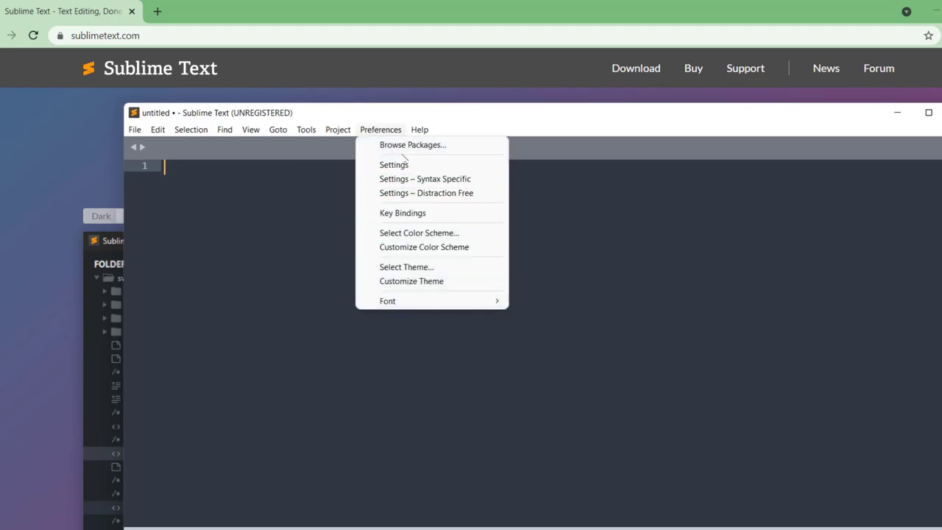
pyautogui.moveTo(340, 132)
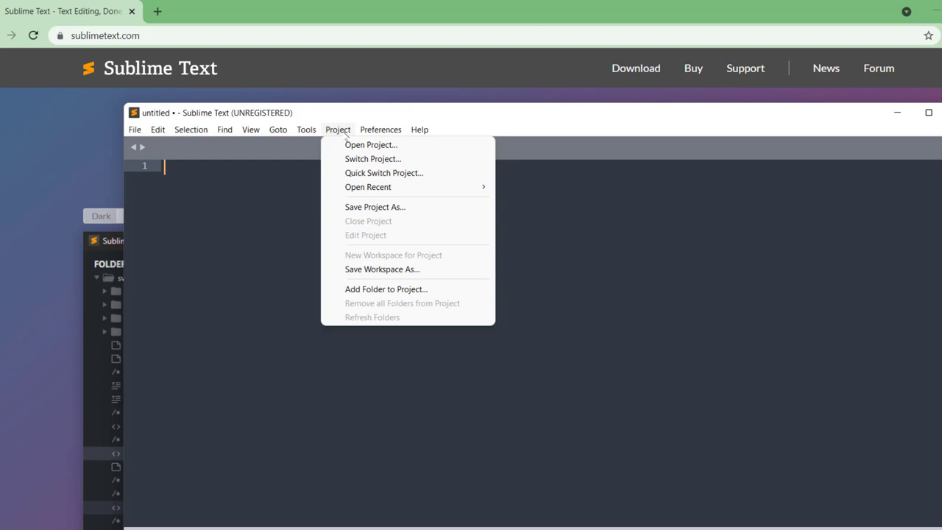
pyautogui.moveTo(310, 135)
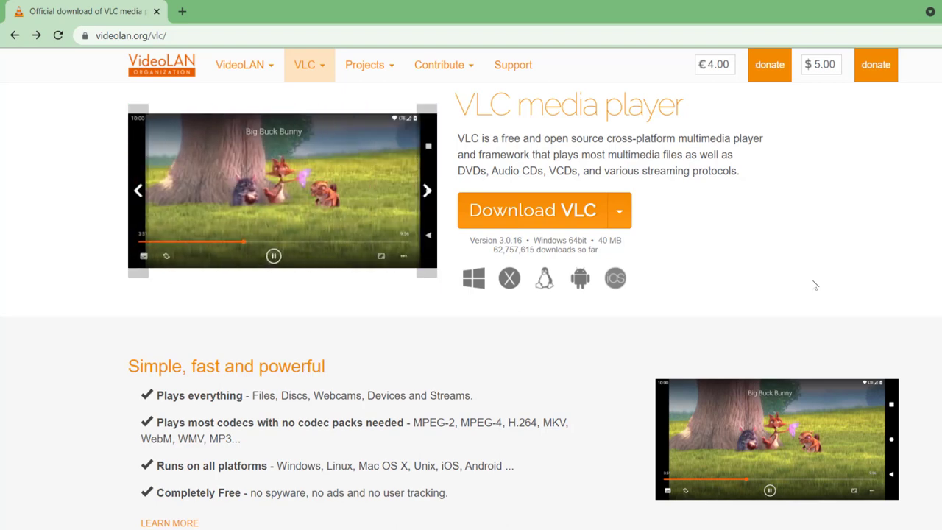
pyautogui.scroll(-2, 674, 278)
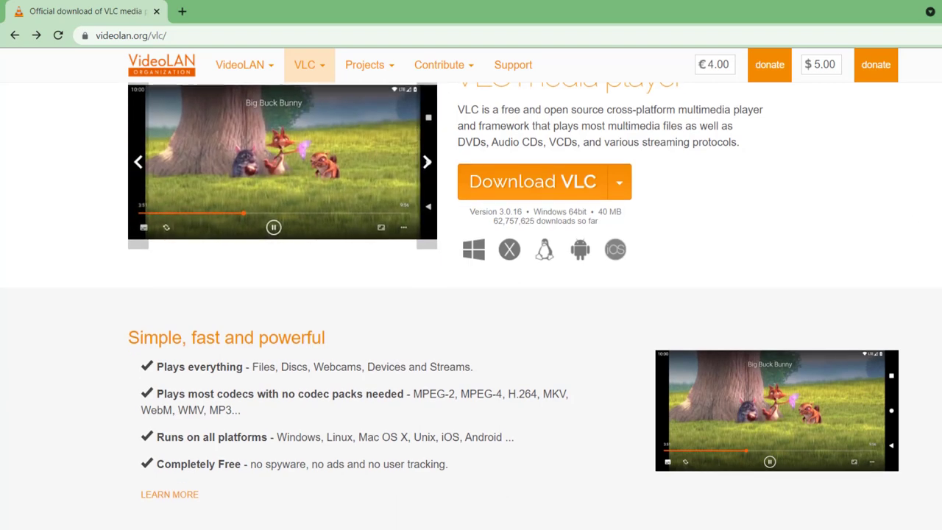
pyautogui.scroll(1, 675, 278)
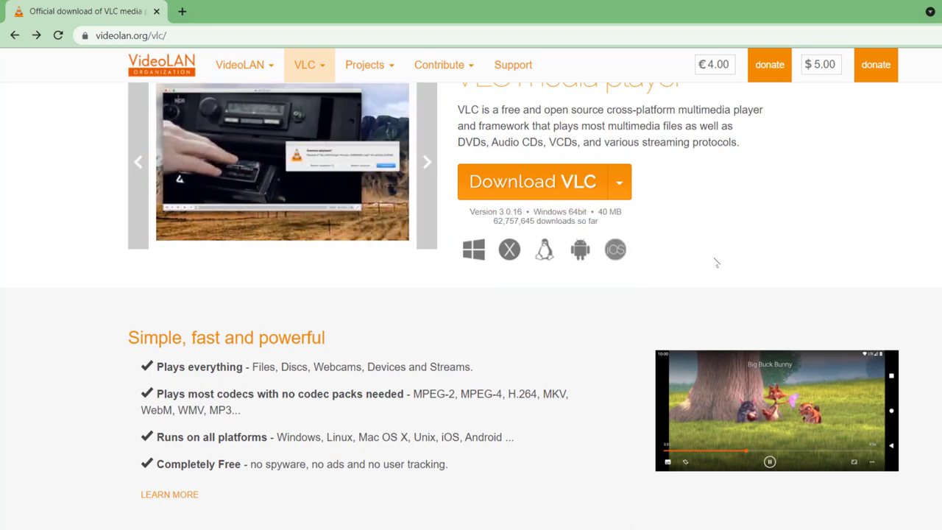
pyautogui.scroll(1, 817, 255)
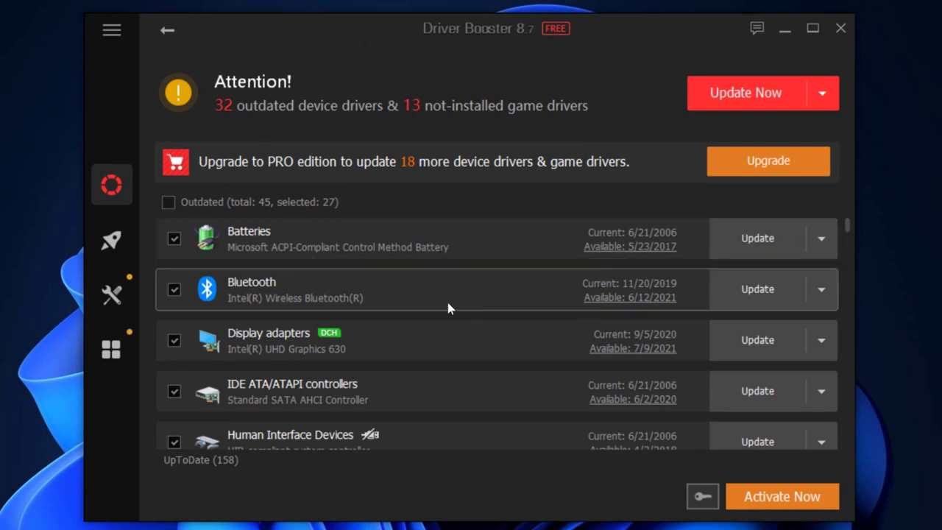
pyautogui.scroll(-2, 379, 334)
pyautogui.scroll(1, 435, 300)
pyautogui.scroll(1, 435, 299)
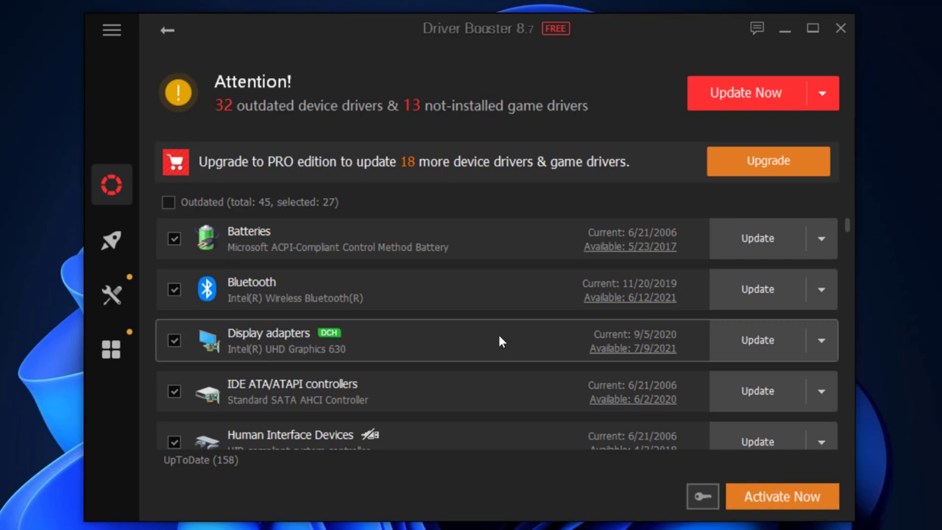
pyautogui.scroll(-3, 537, 324)
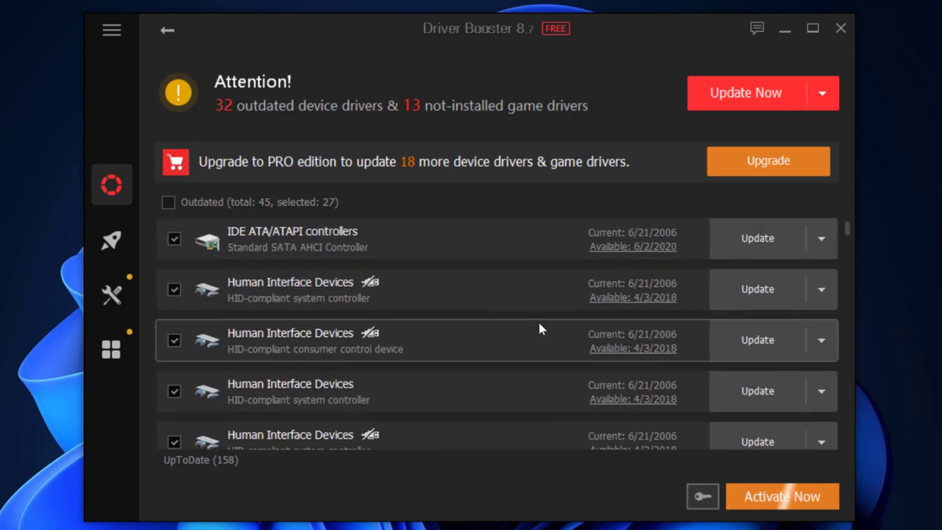
pyautogui.scroll(2, 540, 328)
pyautogui.scroll(1, 540, 329)
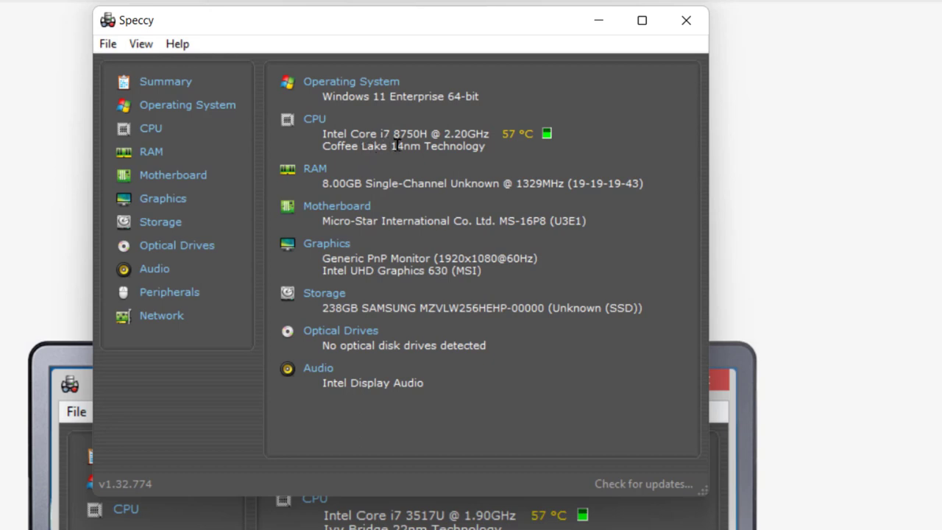
# View Speccy's RAM, Motherboard, Graphics, Storage, Optical Drives, Audio and Network details in turn.
pyautogui.click(152, 155)
pyautogui.click(161, 178)
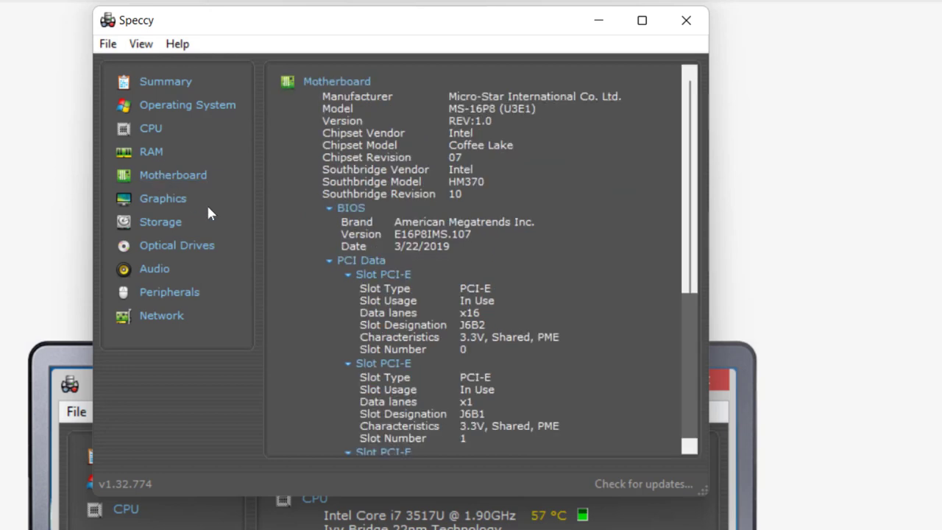
pyautogui.click(163, 206)
pyautogui.click(167, 225)
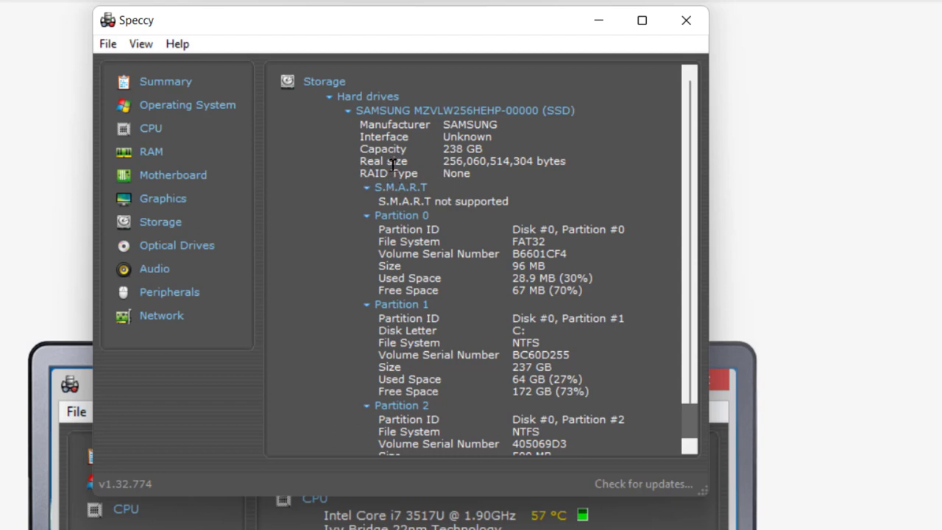
pyautogui.click(197, 250)
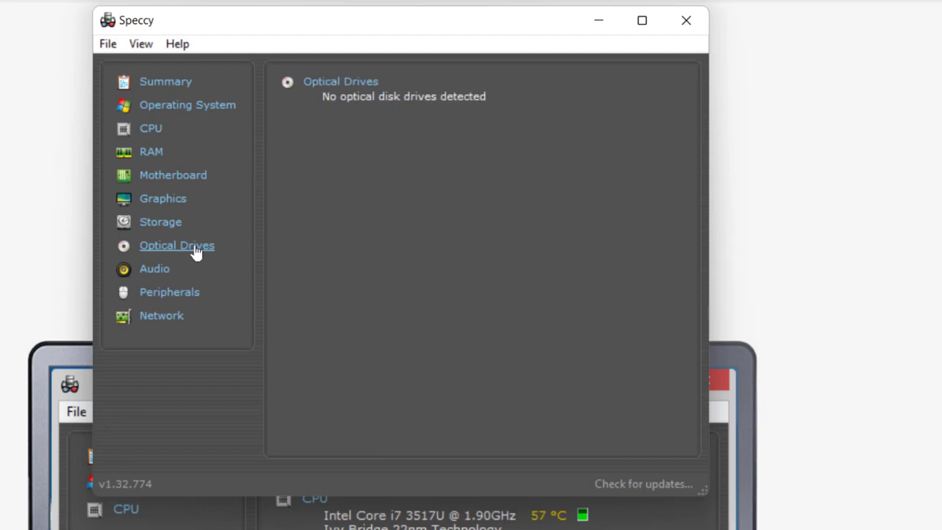
pyautogui.click(164, 269)
pyautogui.click(162, 315)
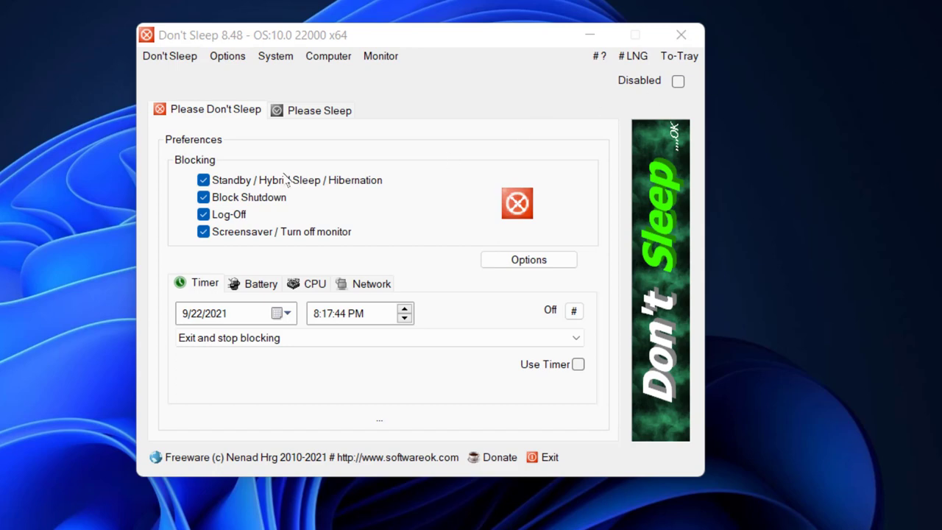
# Review the Please Sleep monitor-off delays, keep 5 min., then return to Please Don't Sleep settings.
pyautogui.click(319, 114)
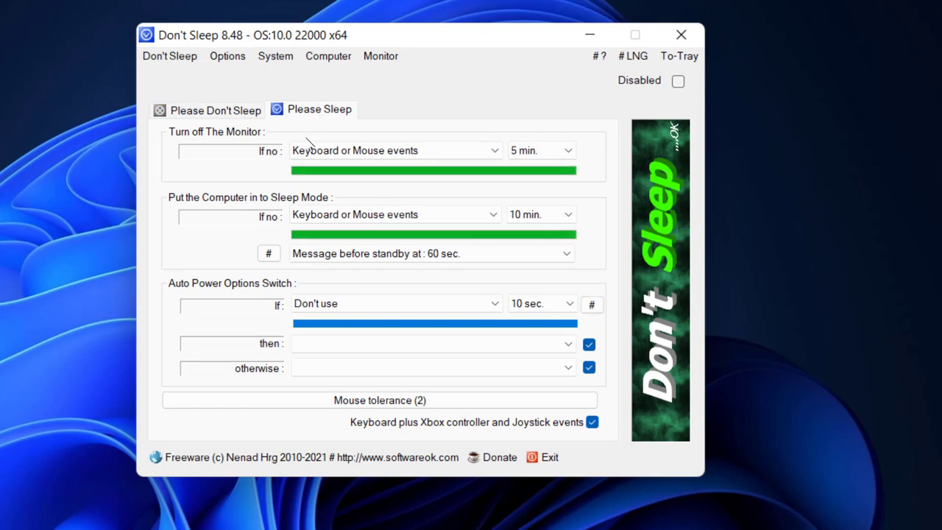
pyautogui.click(571, 150)
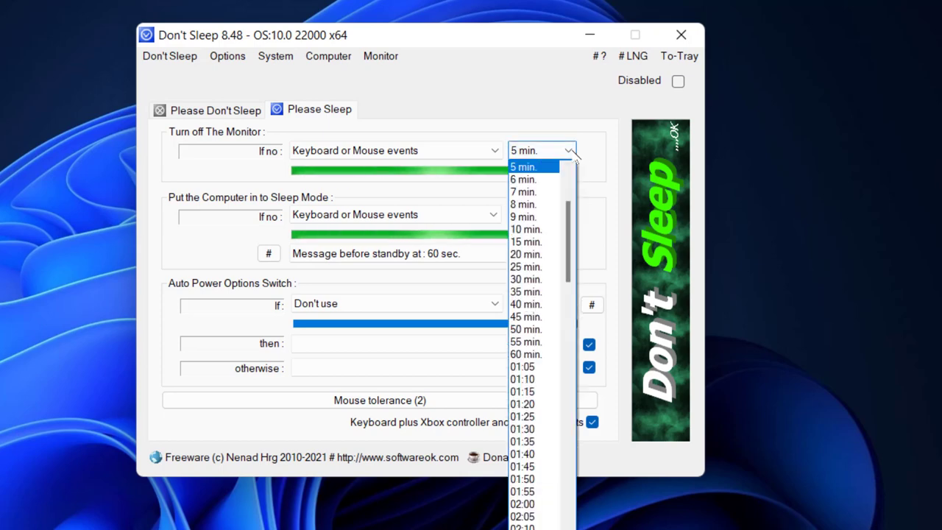
pyautogui.click(542, 108)
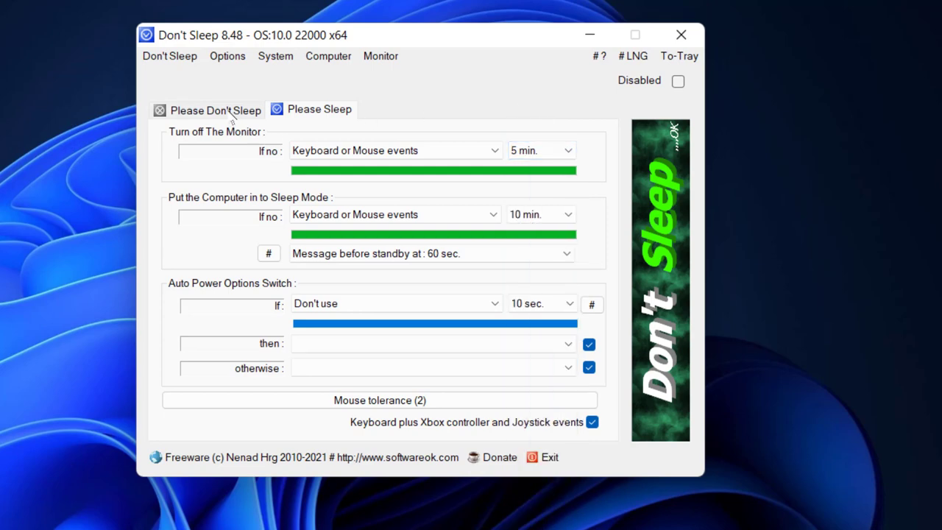
pyautogui.click(231, 110)
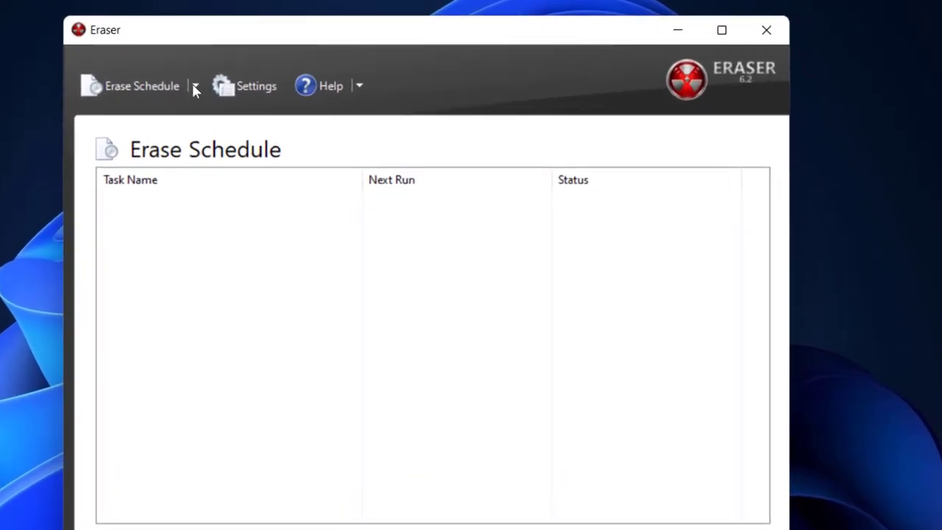
# Create a new Eraser task named 1234 set to run immediately.
pyautogui.click(195, 86)
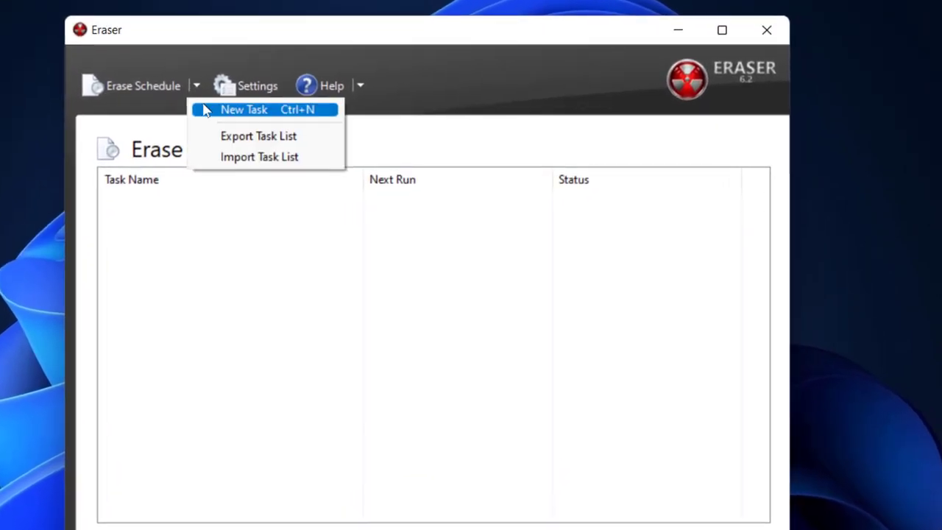
pyautogui.click(205, 110)
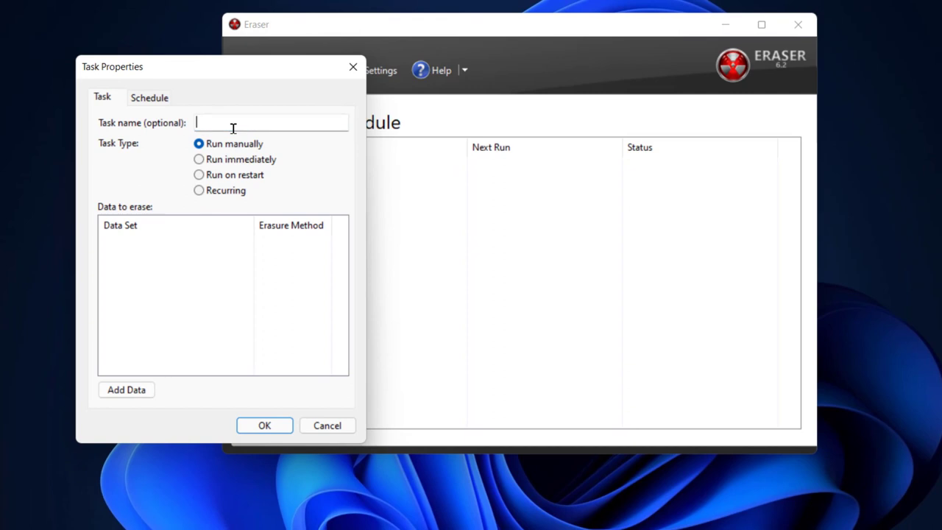
pyautogui.write('1234')
pyautogui.click(199, 159)
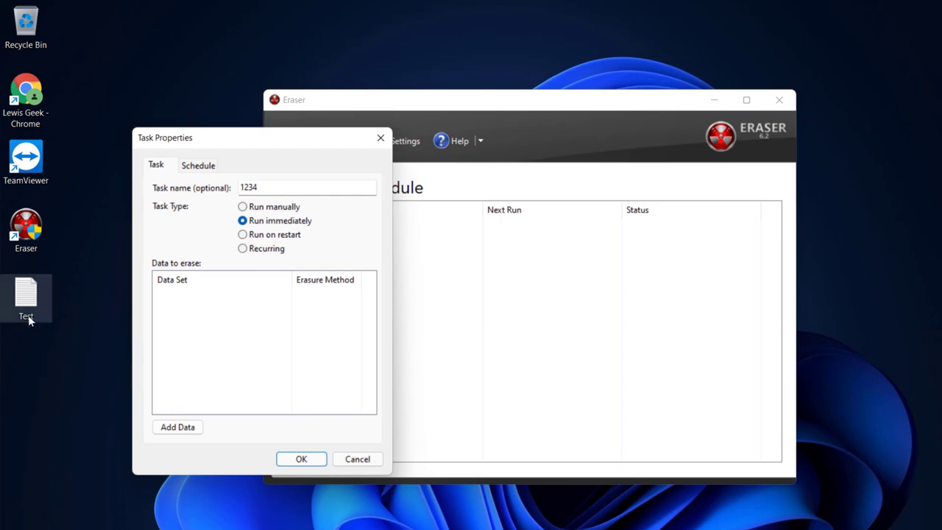
pyautogui.click(301, 460)
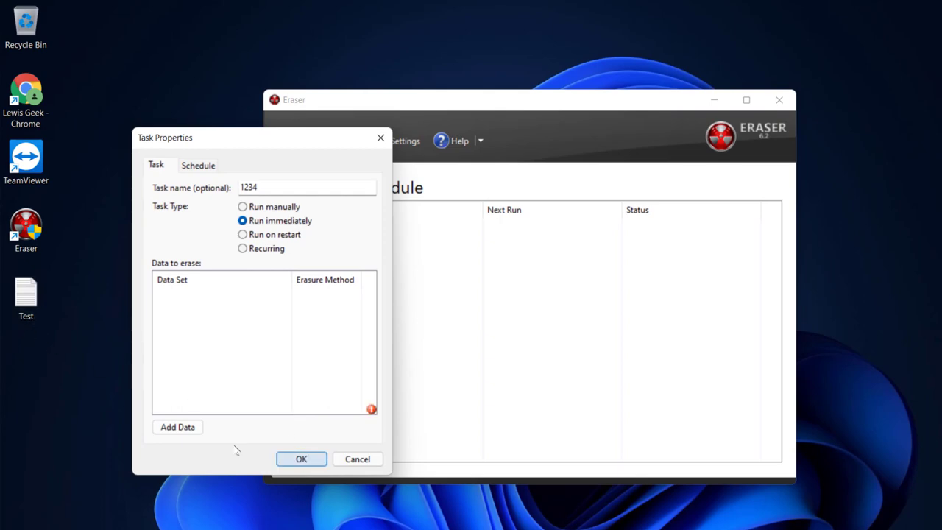
# Add the desktop file Test.txt as the task's data and save the task to erase it.
pyautogui.click(187, 435)
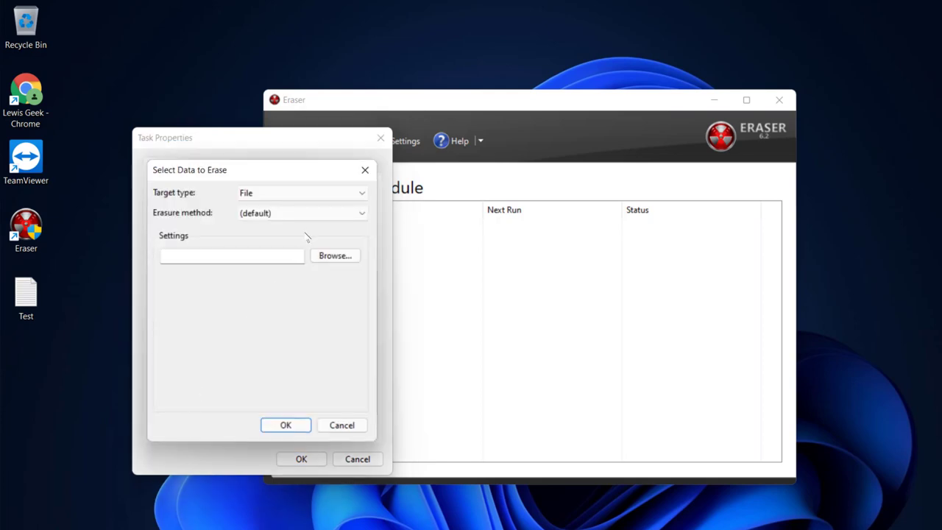
pyautogui.click(332, 261)
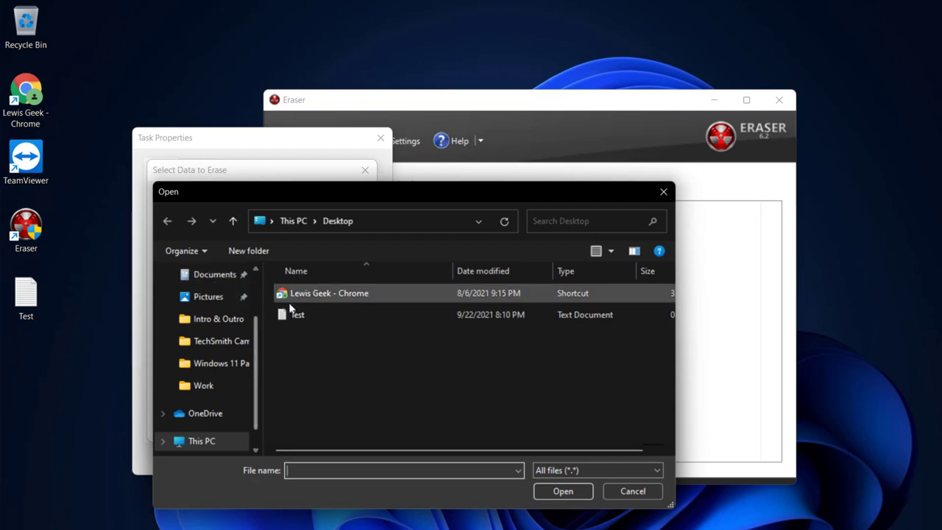
pyautogui.doubleClick(299, 316)
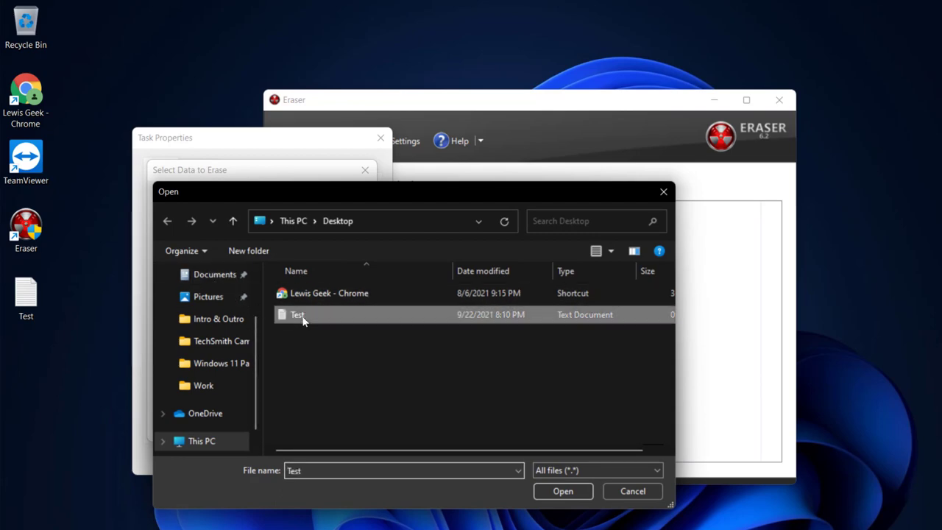
pyautogui.click(288, 424)
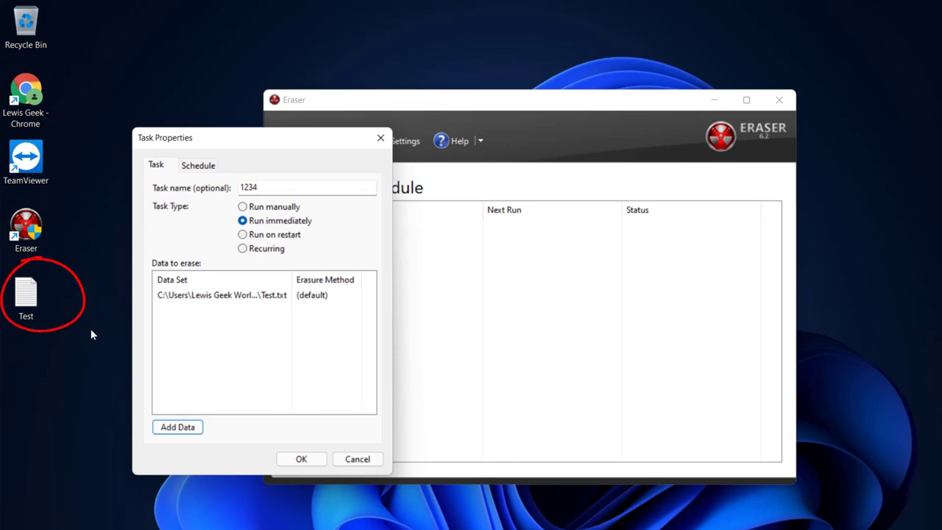
pyautogui.click(301, 459)
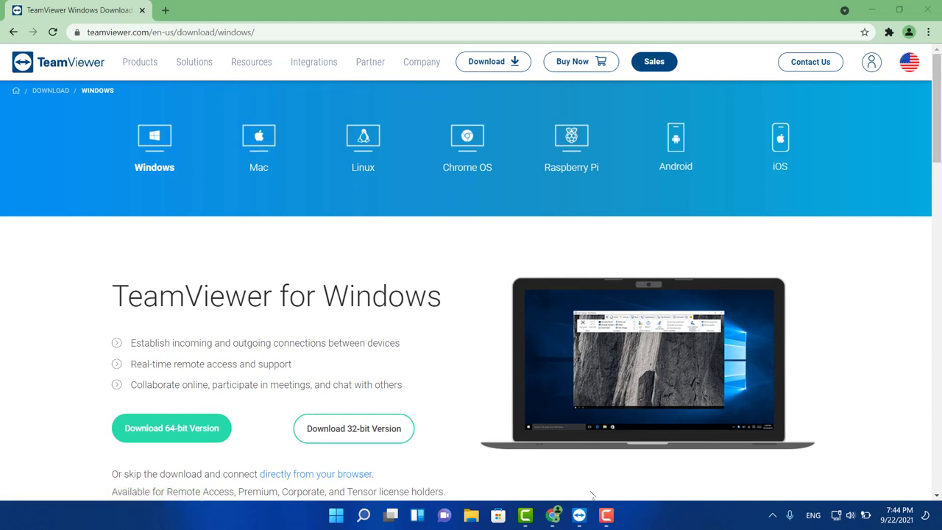
# Bring the installed TeamViewer app to the front from the taskbar.
pyautogui.click(580, 514)
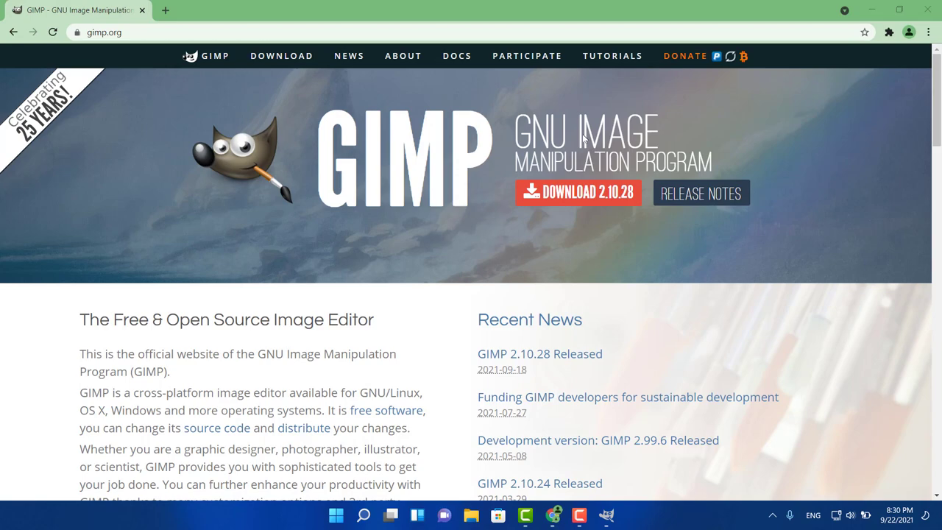
# Switch from the gimp.org page to the installed GIMP application via the taskbar.
pyautogui.click(606, 516)
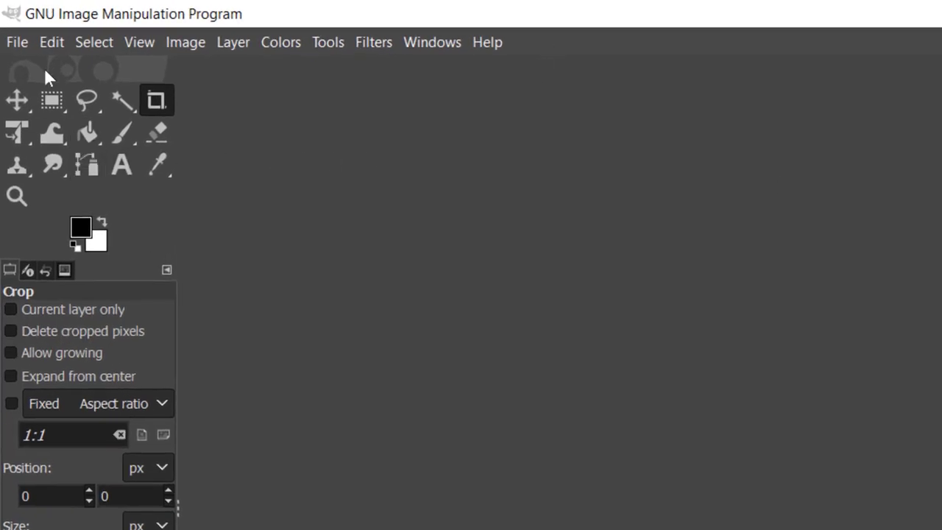
# Open GIMP's File menu and dismiss it without choosing a command.
pyautogui.click(17, 43)
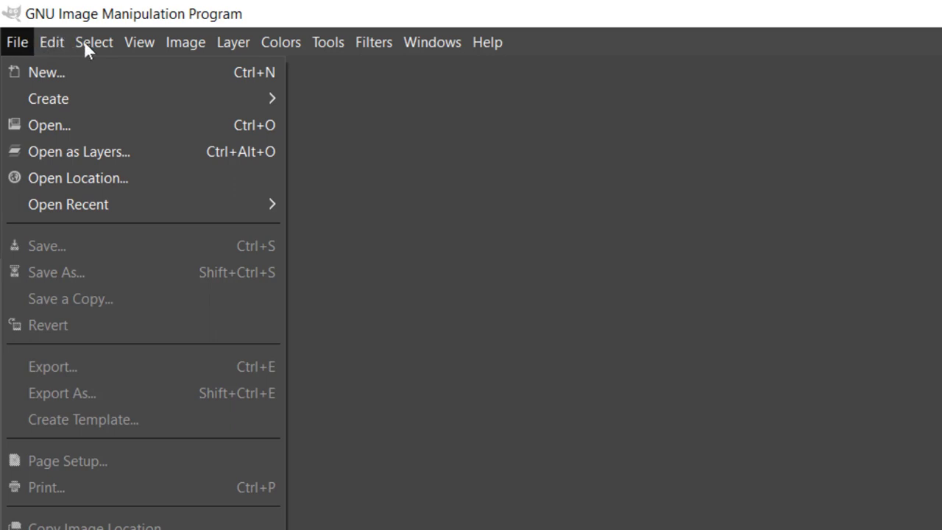
pyautogui.press('Escape')
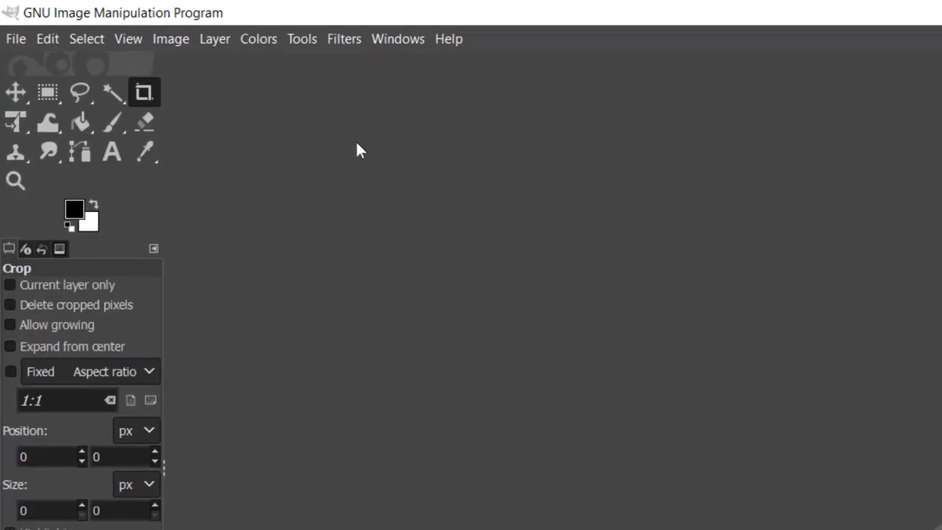